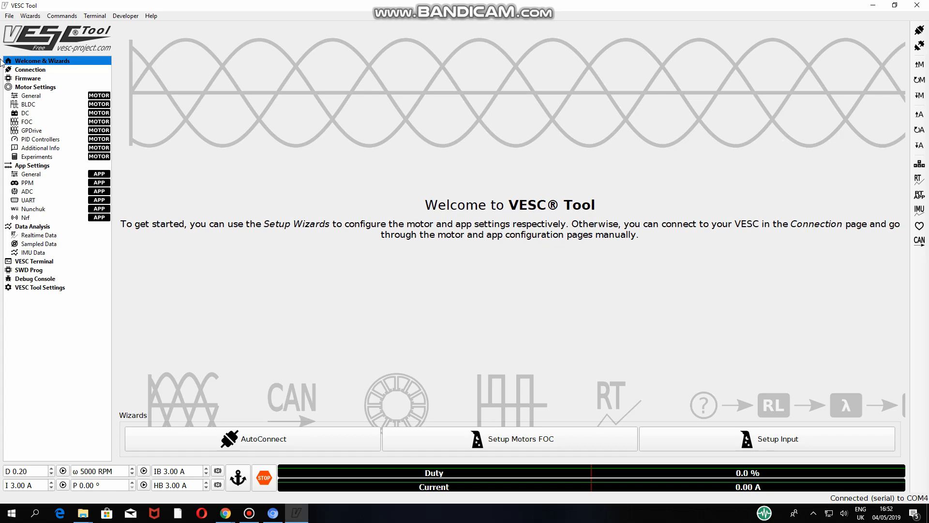
{"action": "left_click", "coordinate": [29, 79]}
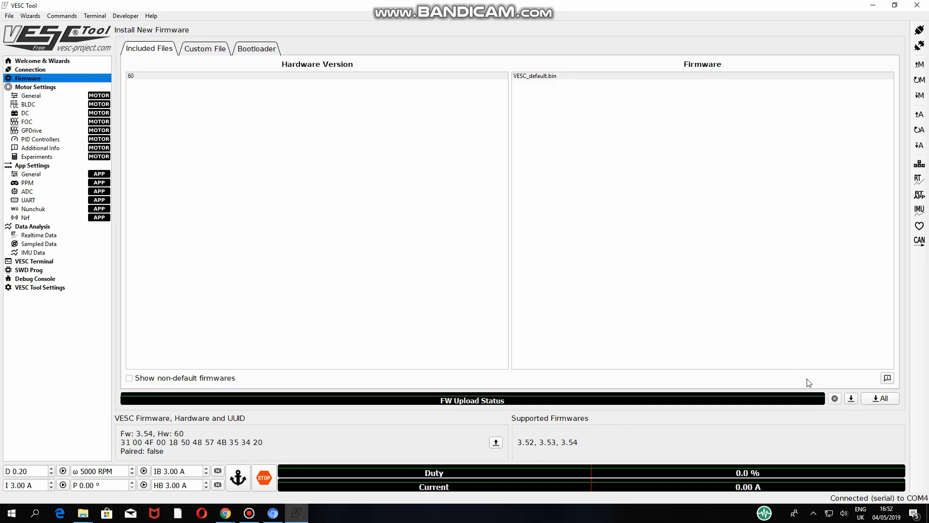
{"action": "left_click", "coordinate": [850, 399]}
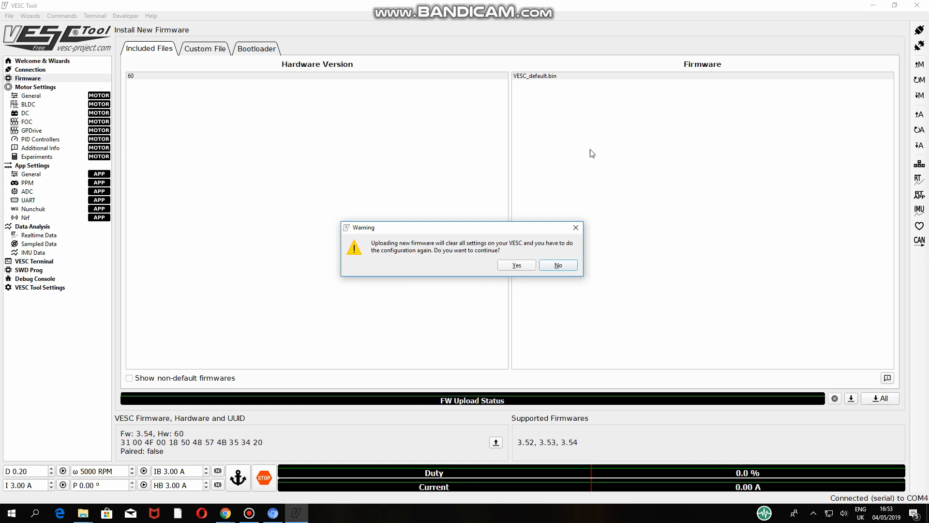
{"action": "left_click", "coordinate": [576, 228]}
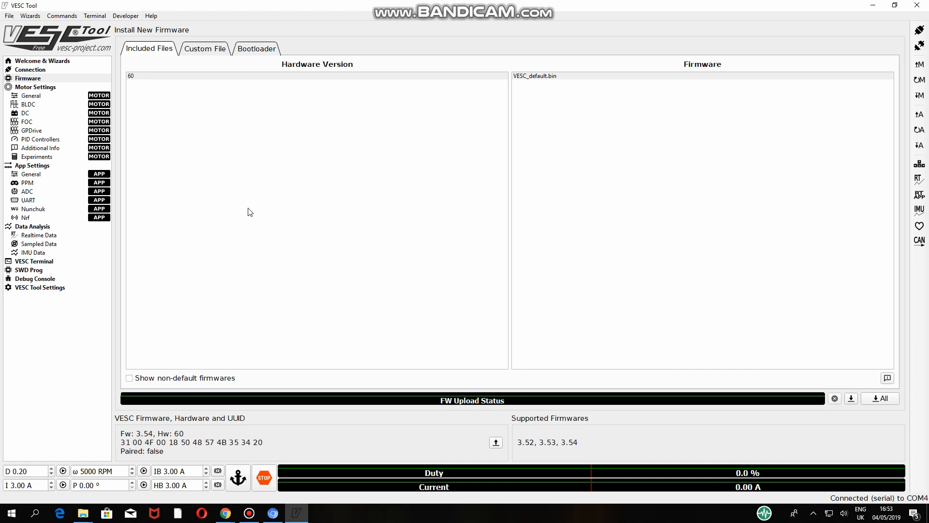
Start the FOC motor setup wizard from the welcome page and confirm Medium Outrunner (~750 g) as the motor
{"action": "left_click", "coordinate": [62, 66]}
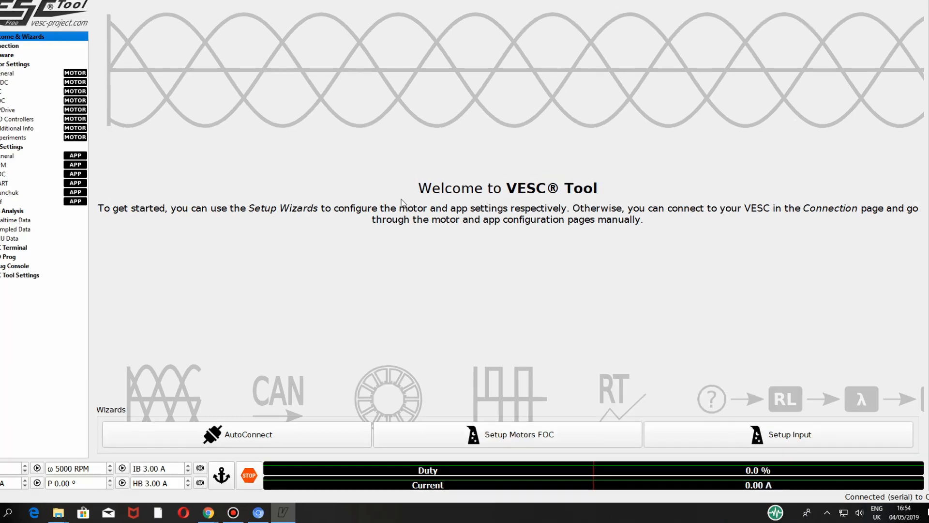
{"action": "left_click", "coordinate": [505, 436]}
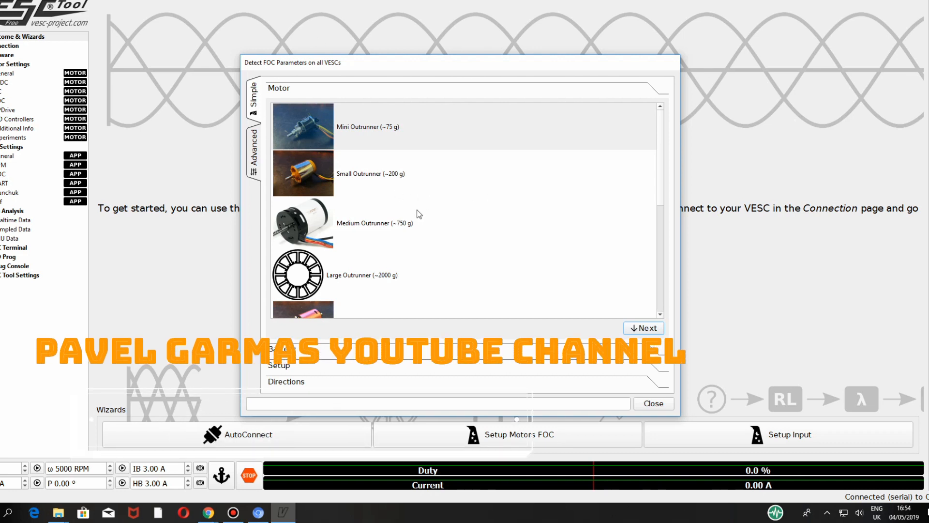
{"action": "scroll", "coordinate": [441, 221], "scroll_direction": "down", "scroll_amount": 6}
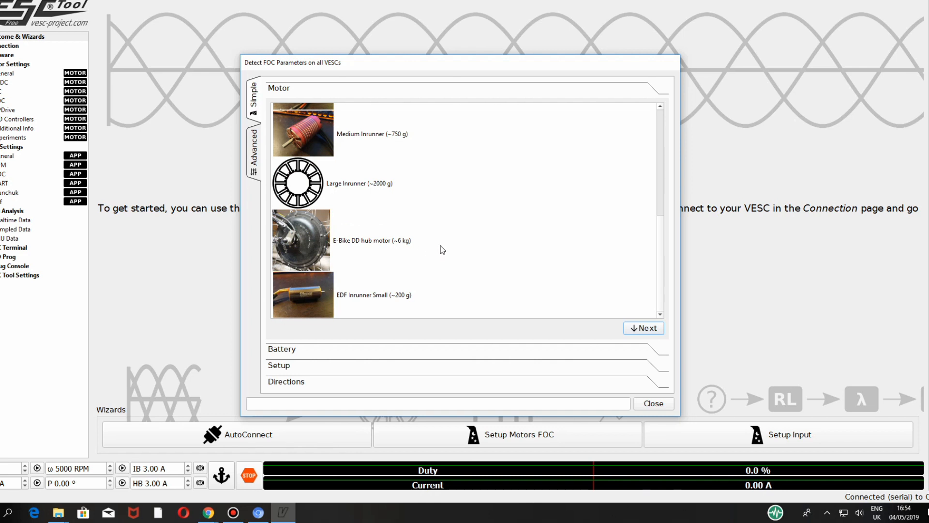
{"action": "scroll", "coordinate": [441, 247], "scroll_direction": "up", "scroll_amount": 6}
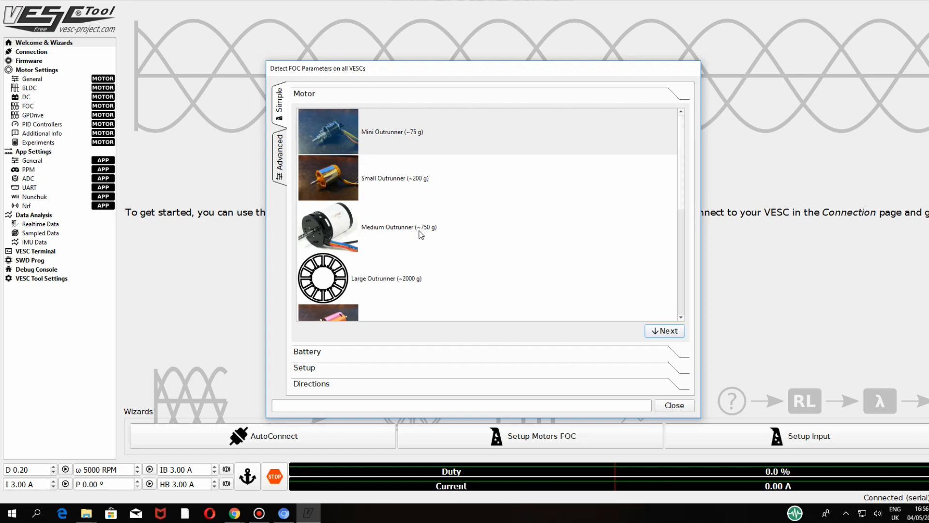
{"action": "left_click", "coordinate": [335, 220]}
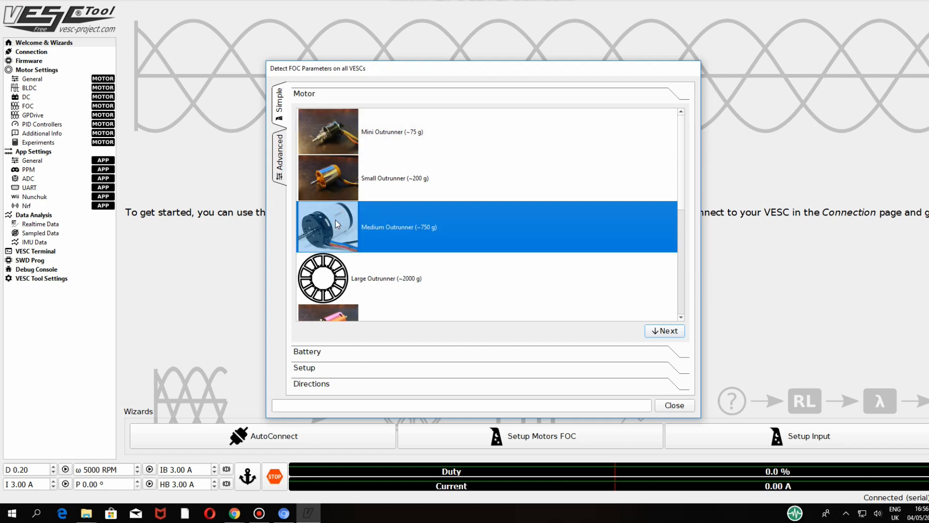
{"action": "left_click", "coordinate": [664, 332]}
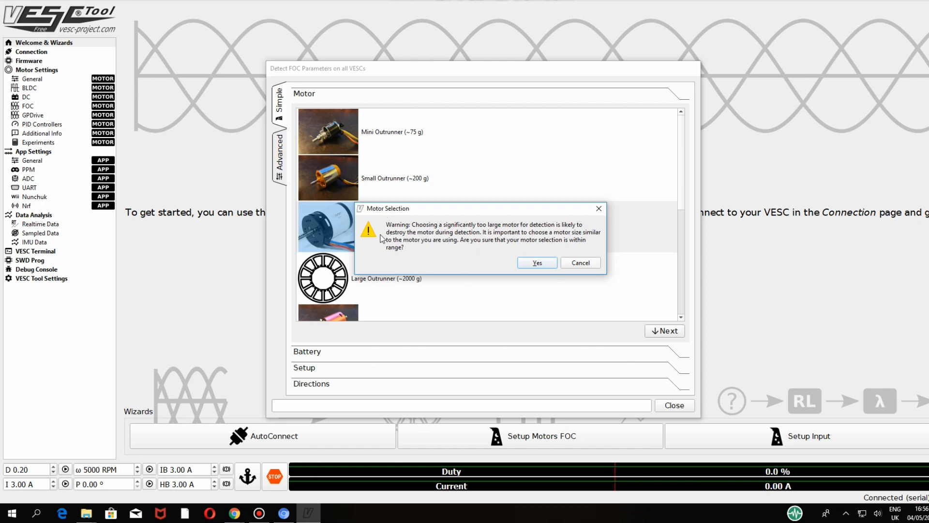
{"action": "left_click", "coordinate": [536, 263]}
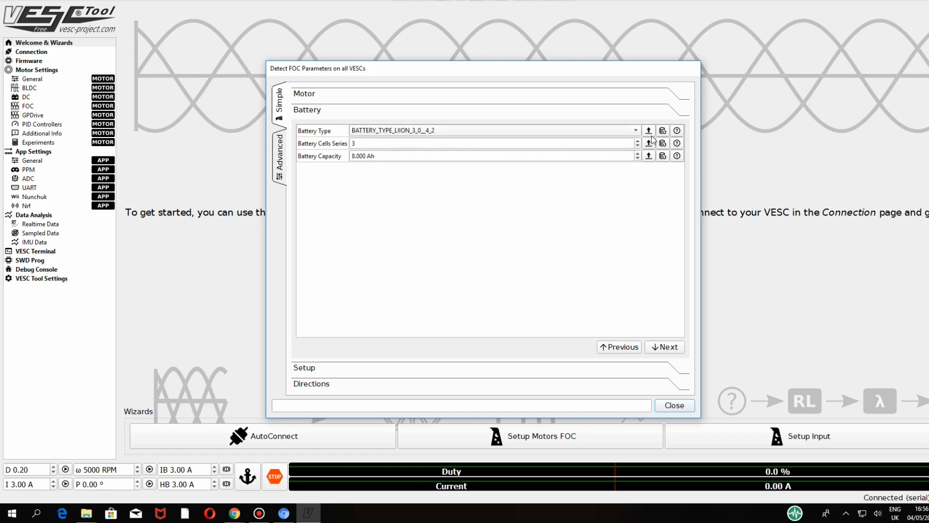
Review the battery type explanations, set the battery cells in series to 12 and continue to the gear setup
{"action": "left_click", "coordinate": [636, 131]}
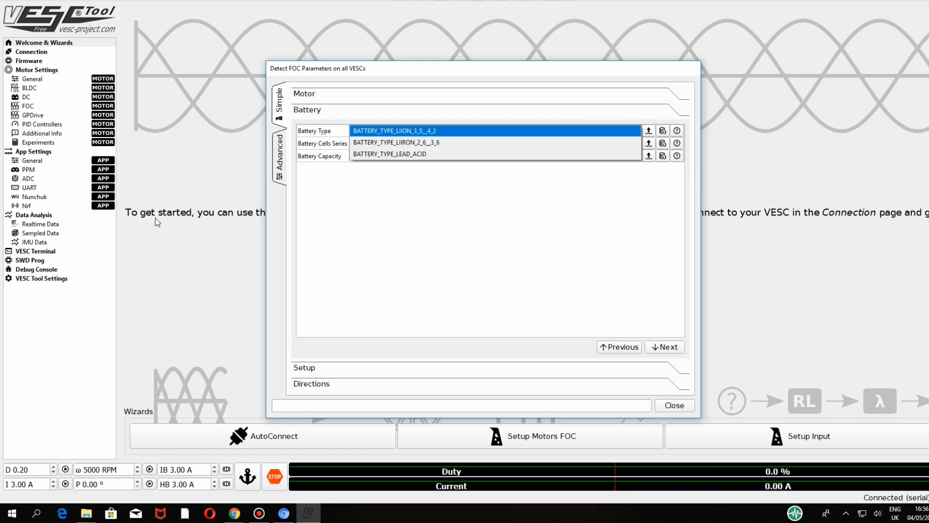
{"action": "left_click", "coordinate": [676, 131]}
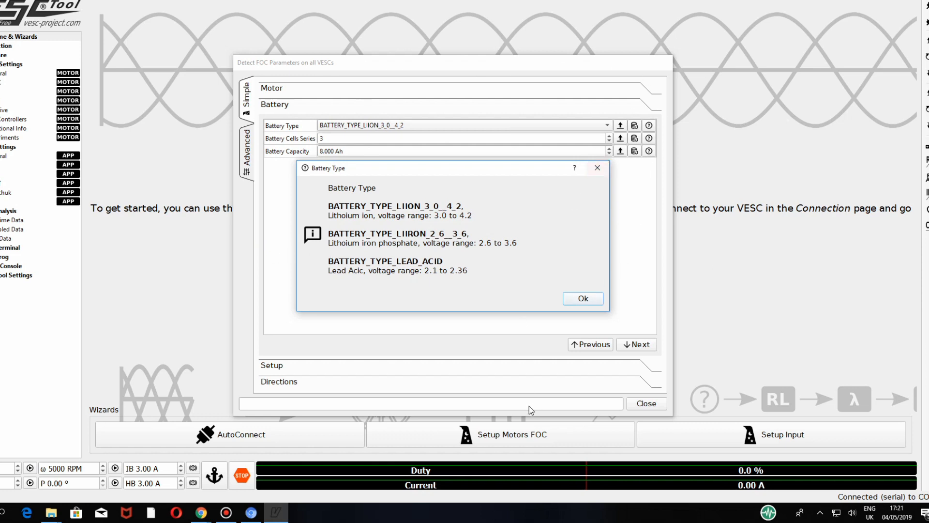
{"action": "left_click", "coordinate": [583, 299]}
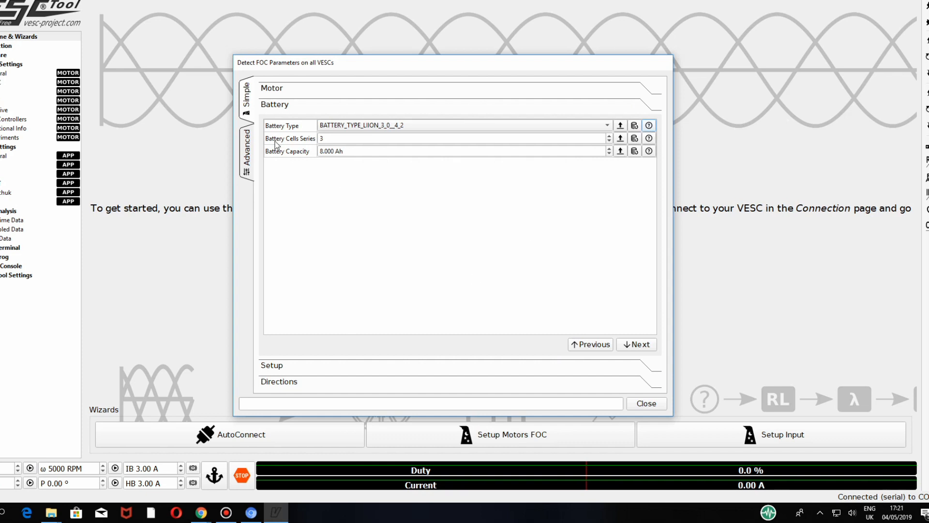
{"action": "left_click", "coordinate": [331, 138]}
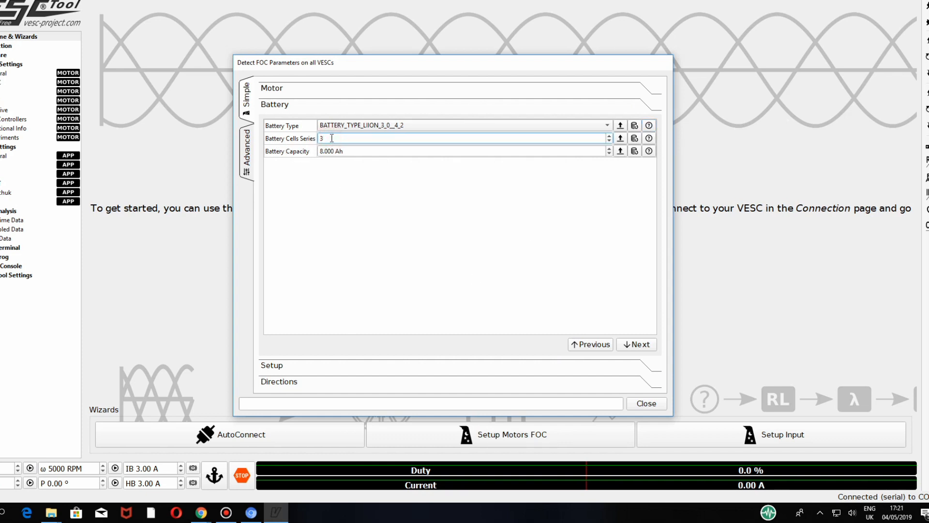
{"action": "key", "text": "BackSpace"}
{"action": "type", "text": "12"}
{"action": "left_click", "coordinate": [348, 150]}
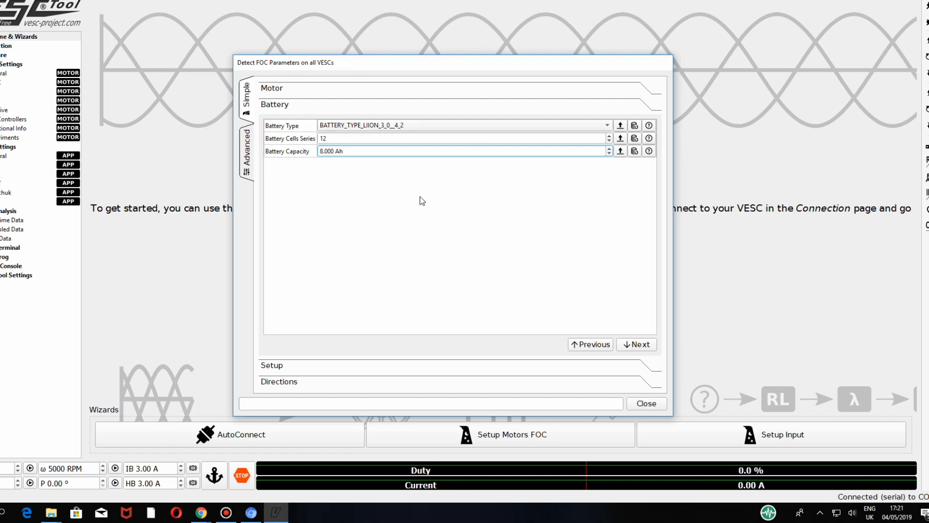
{"action": "left_click", "coordinate": [637, 344]}
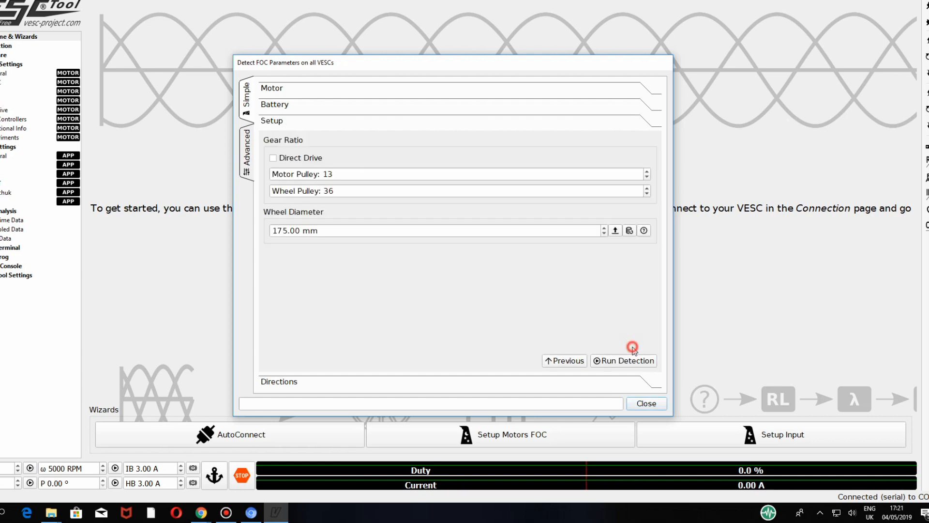
Leave direct drive off and set the gear ratio to a motor pulley of 15 and a wheel pulley of 66
{"action": "left_click", "coordinate": [274, 158]}
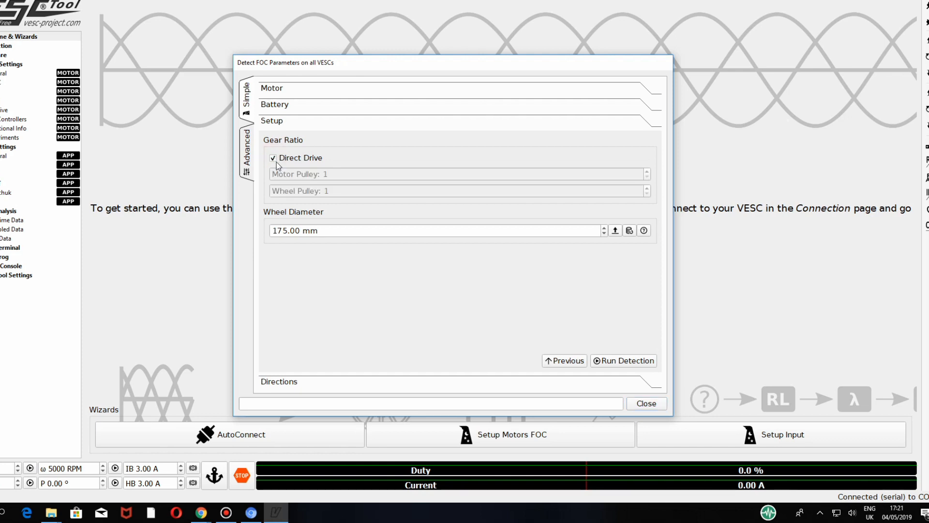
{"action": "left_click", "coordinate": [273, 159]}
{"action": "left_click", "coordinate": [336, 175]}
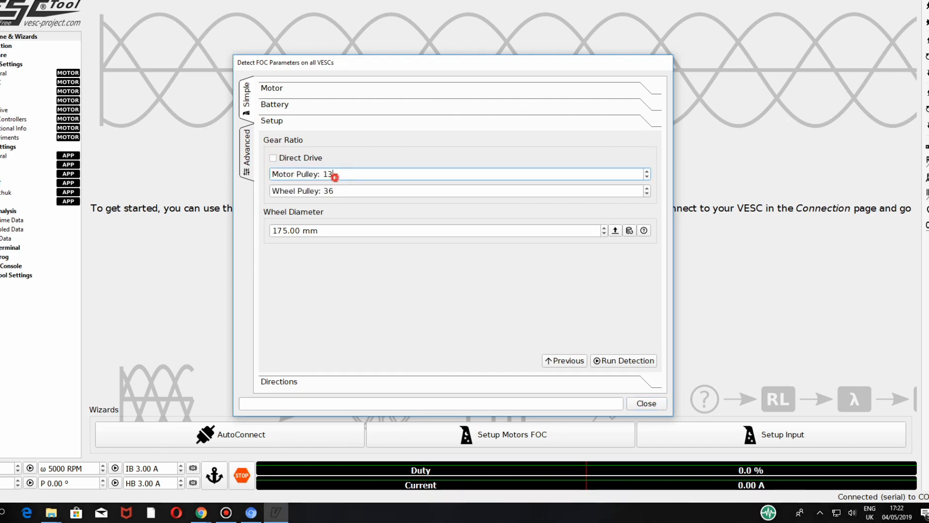
{"action": "key", "text": "BackSpace"}
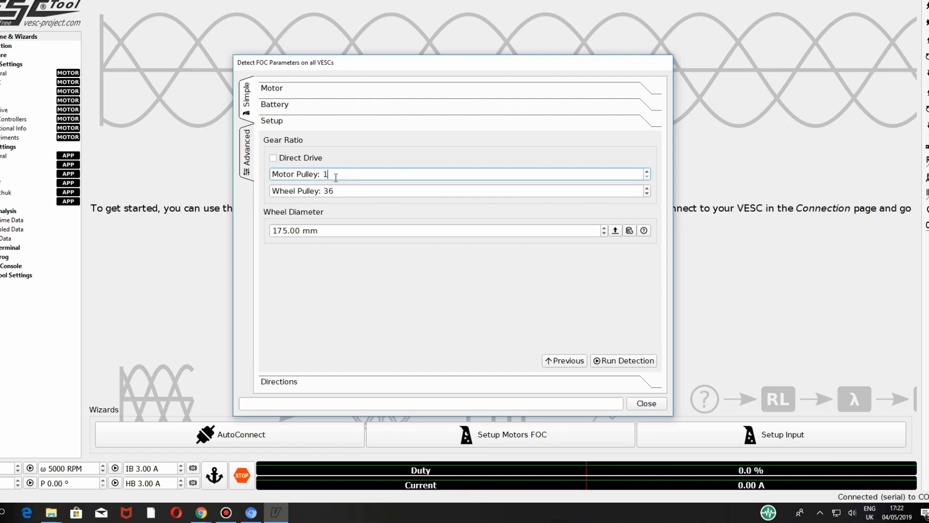
{"action": "type", "text": "5"}
{"action": "left_click", "coordinate": [338, 190]}
{"action": "key", "text": "BackSpace"}
{"action": "key", "text": "BackSpace"}
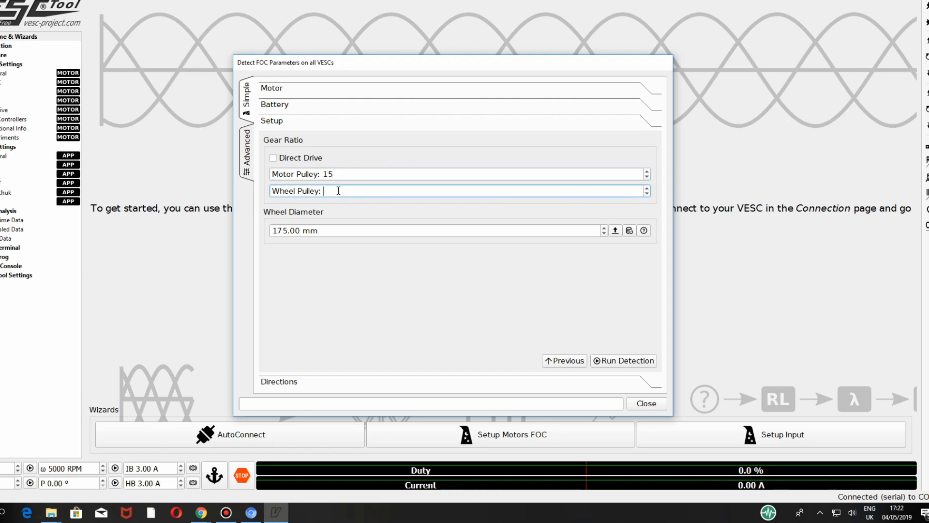
{"action": "type", "text": "66"}
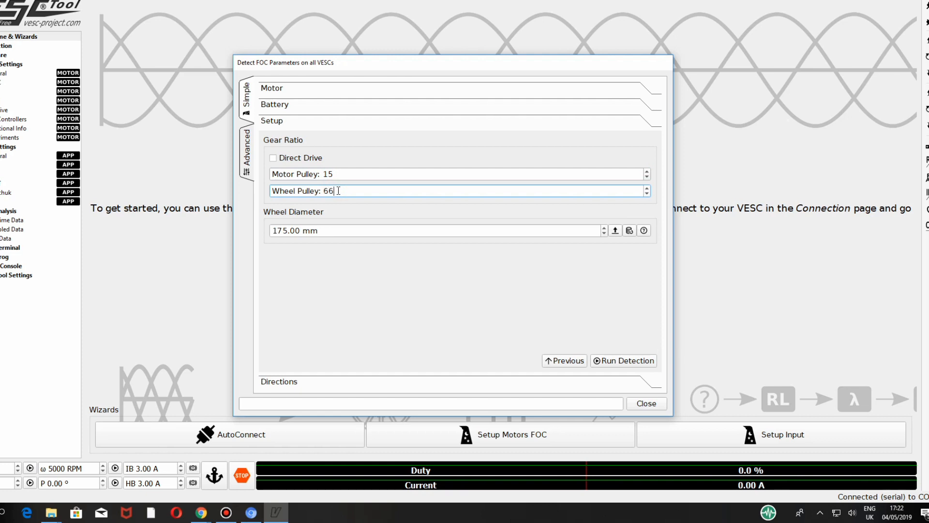
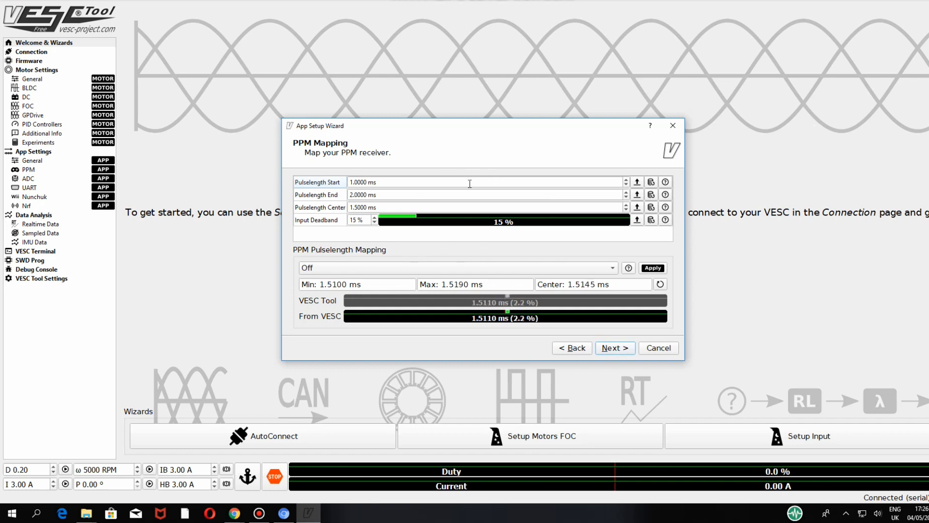
Try mapping the PPM input on the CAN-connected VESC with ID 113 in the app setup wizard
{"action": "left_click", "coordinate": [571, 351]}
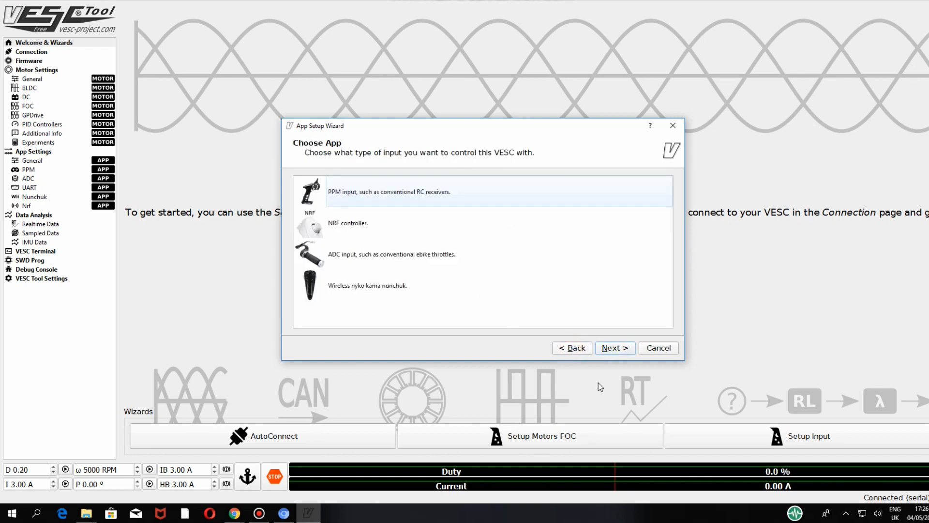
{"action": "left_click", "coordinate": [573, 350]}
{"action": "left_click", "coordinate": [324, 212]}
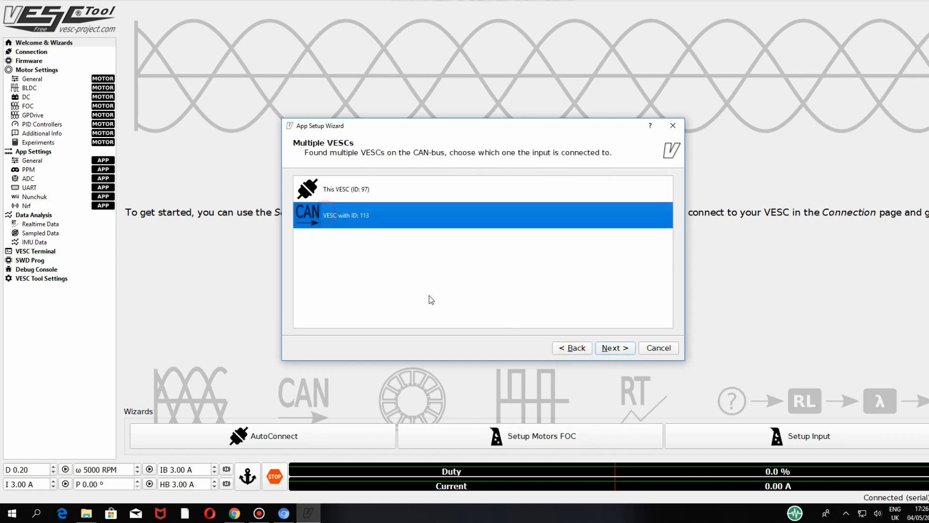
{"action": "left_click", "coordinate": [623, 352]}
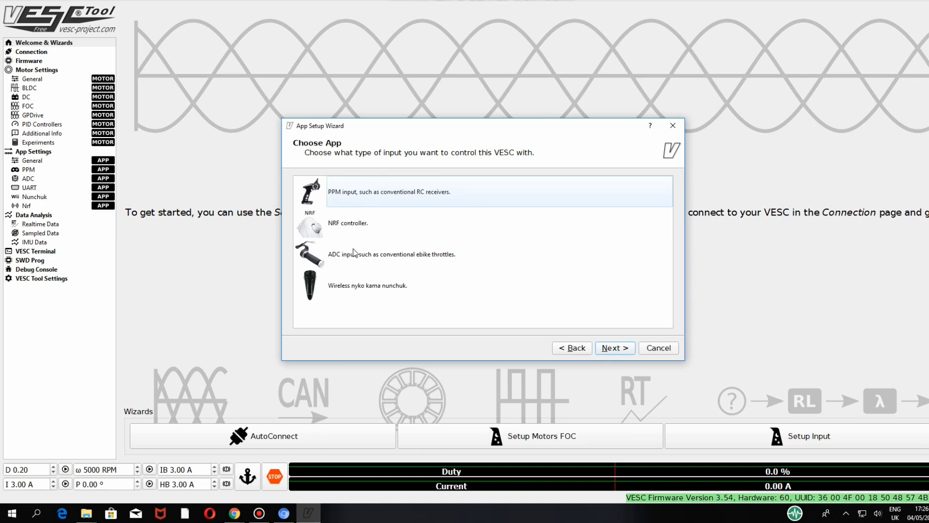
{"action": "left_click", "coordinate": [363, 197]}
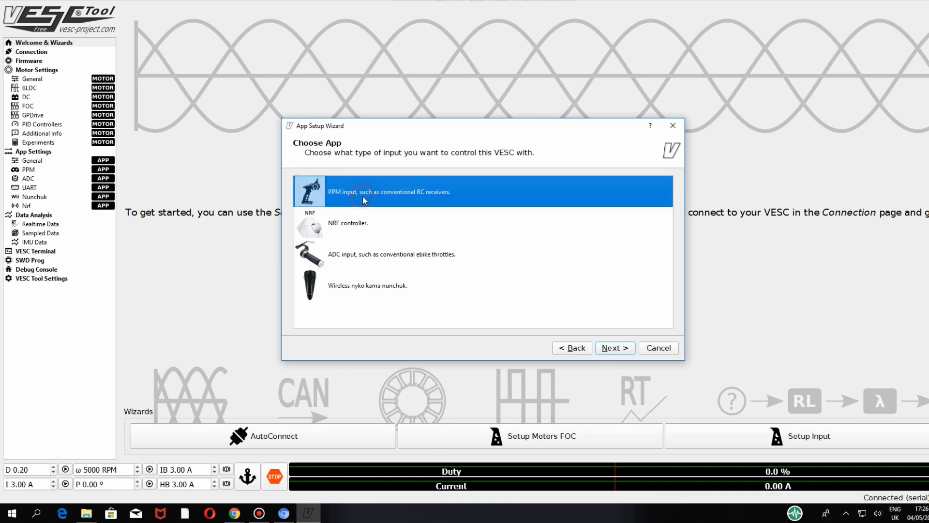
{"action": "left_click", "coordinate": [621, 349]}
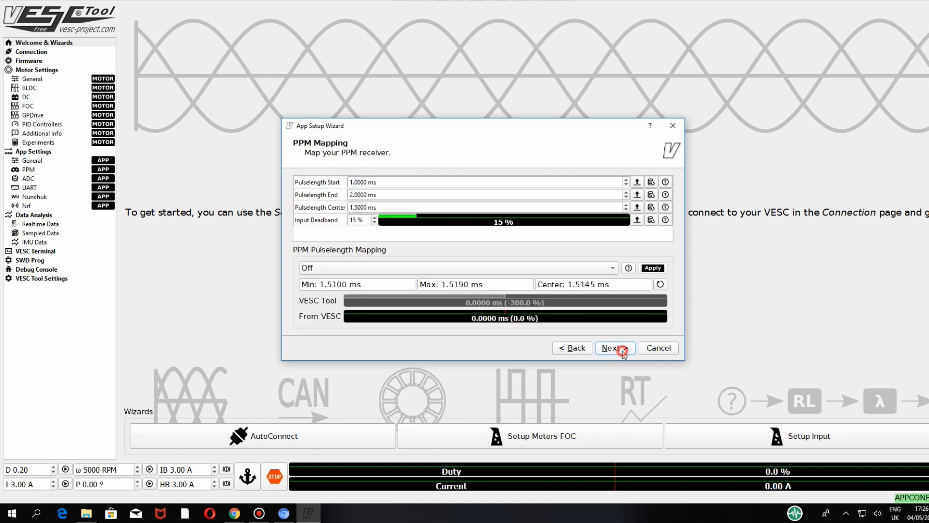
{"action": "left_click", "coordinate": [623, 351]}
{"action": "left_click", "coordinate": [588, 352]}
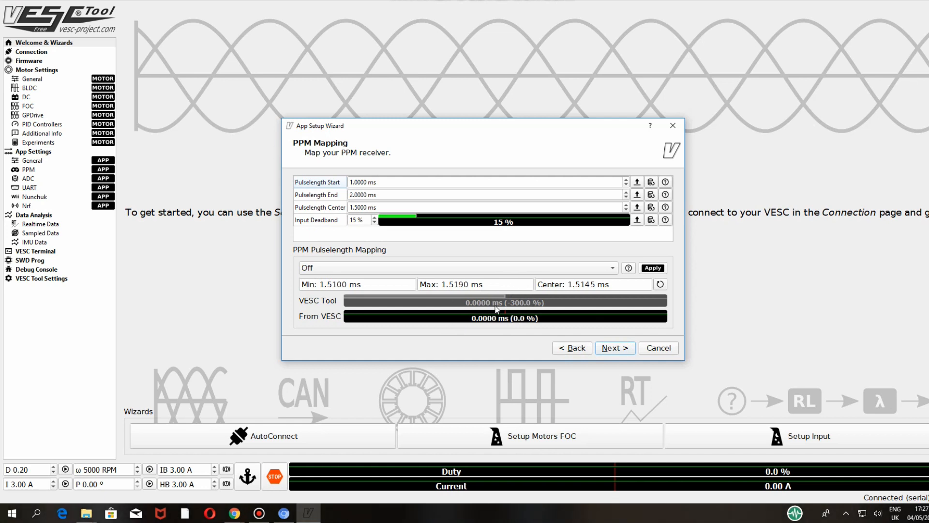
Return to the VESC selection, choose This VESC (ID: 97) and proceed with PPM input to the PPM mapping
{"action": "left_click", "coordinate": [574, 350]}
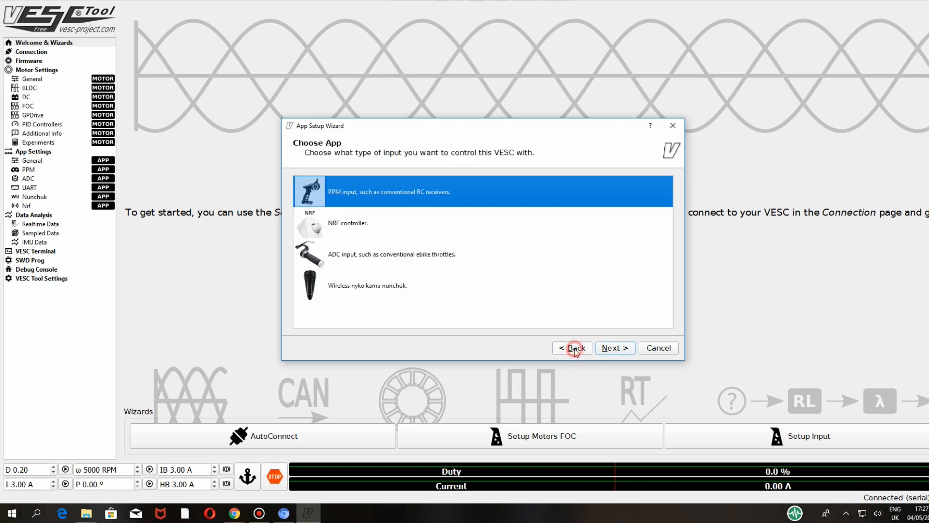
{"action": "left_click", "coordinate": [574, 350]}
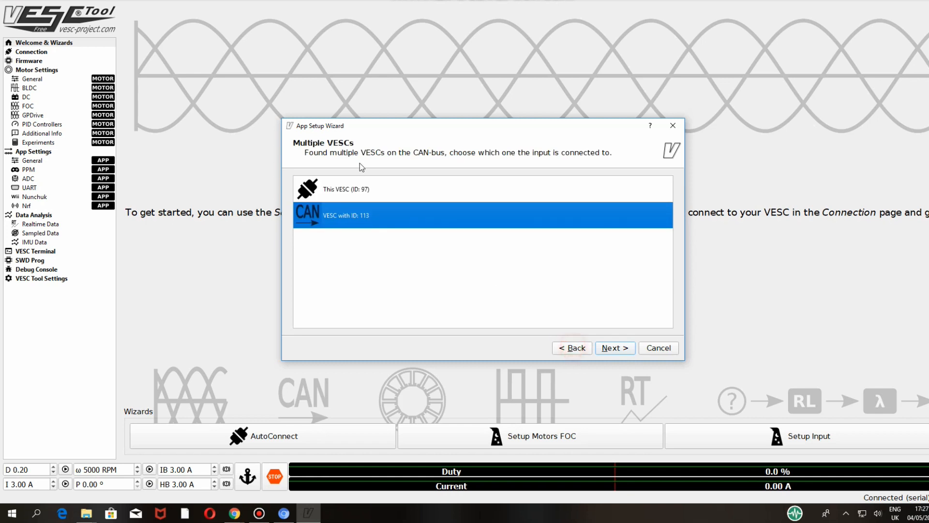
{"action": "left_click", "coordinate": [350, 188]}
{"action": "left_click", "coordinate": [606, 350]}
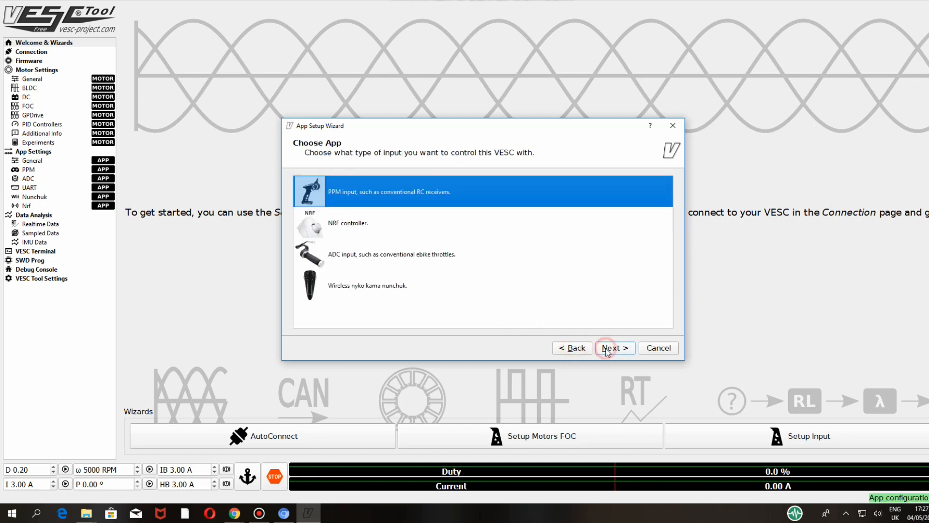
{"action": "left_click", "coordinate": [388, 189]}
{"action": "left_click", "coordinate": [620, 348]}
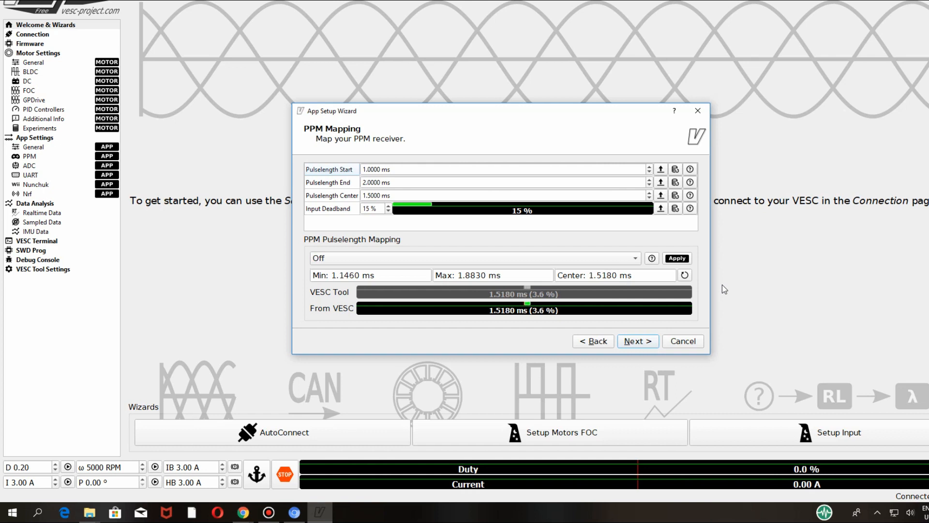
Apply the recorded receiver pulse lengths to the PPM mapping and set the control mode to Current No Reverse With Brake
{"action": "left_click", "coordinate": [676, 259]}
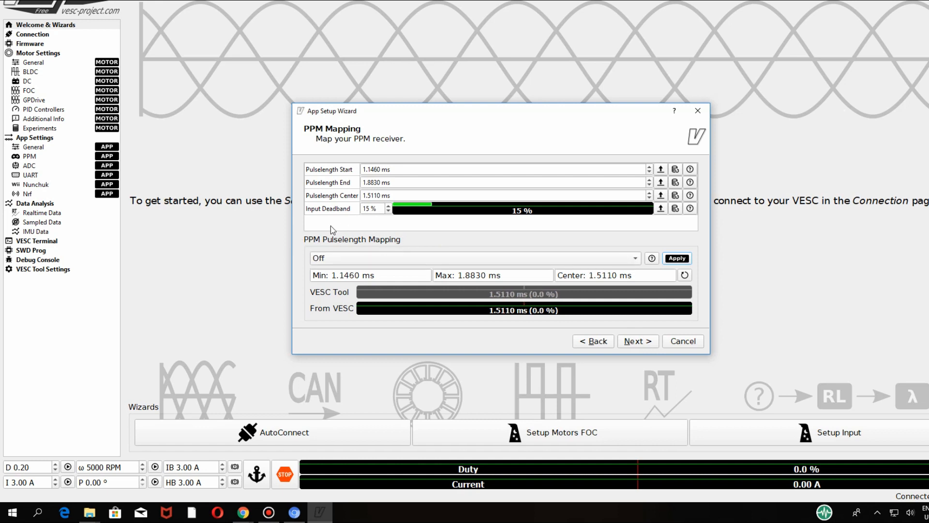
{"action": "left_click", "coordinate": [635, 259]}
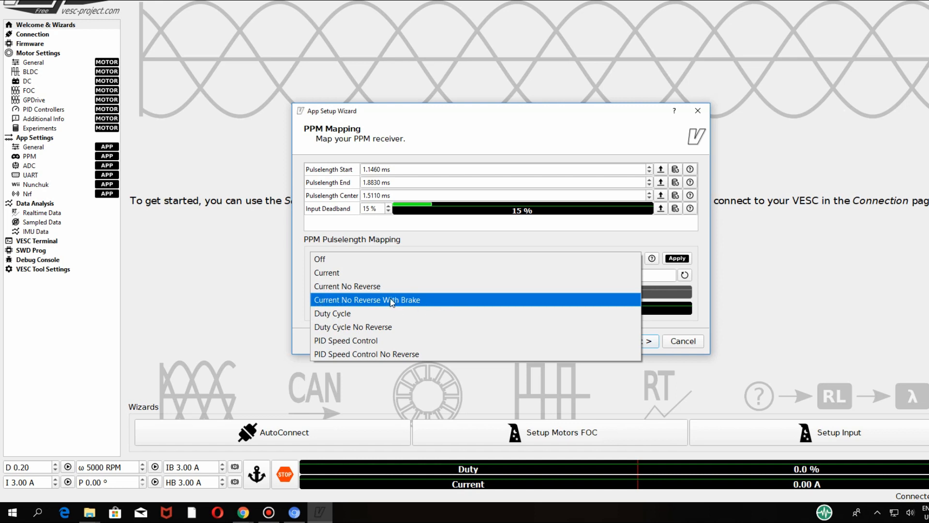
{"action": "left_click", "coordinate": [414, 301]}
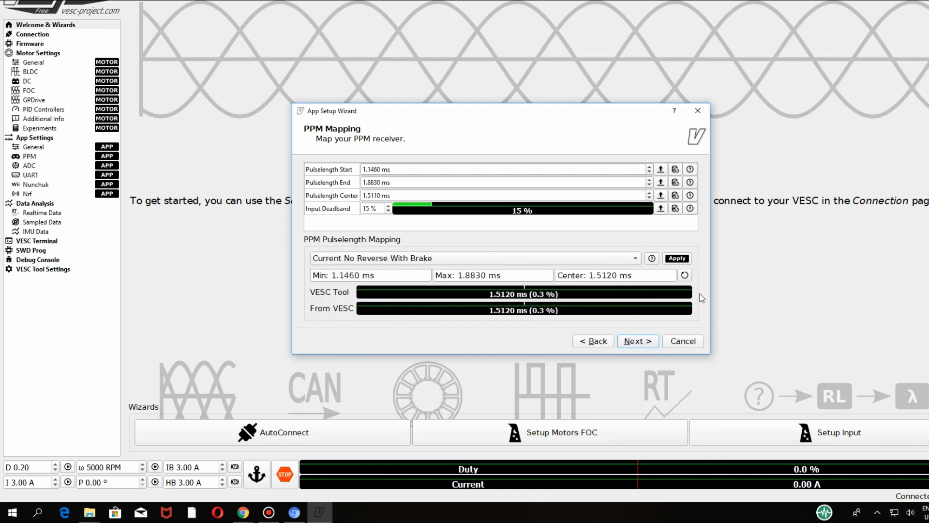
Apply the PPM pulselength mapping and complete the app setup wizard by writing the PPM configuration to the VESC
{"action": "left_click", "coordinate": [678, 259]}
{"action": "left_click", "coordinate": [634, 341]}
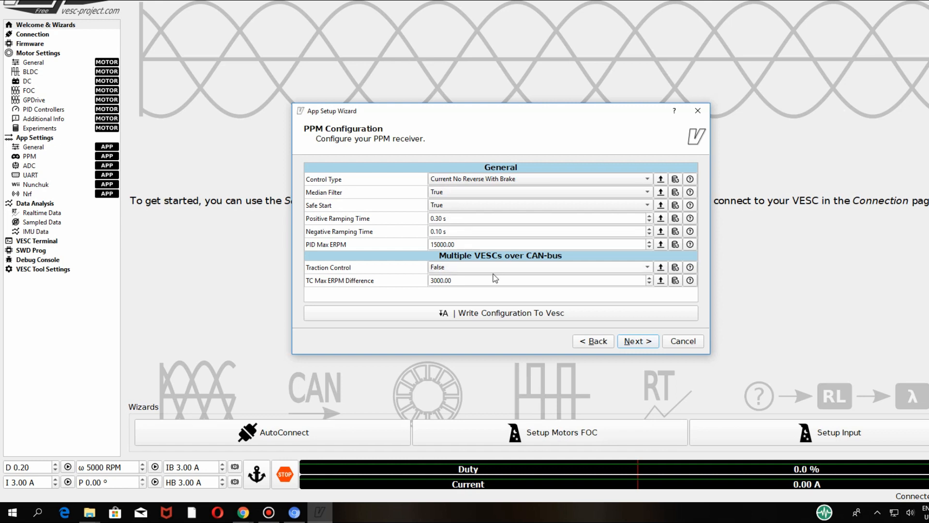
{"action": "left_click", "coordinate": [502, 315]}
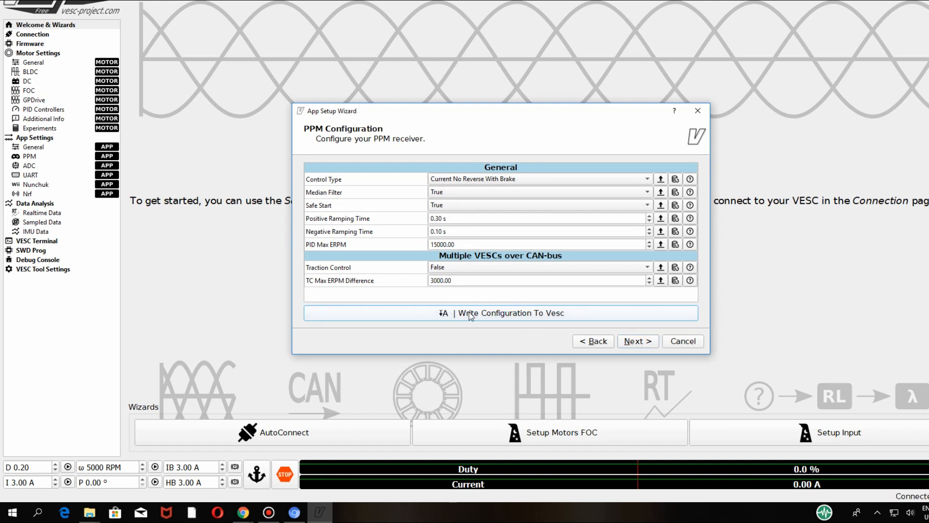
{"action": "left_click", "coordinate": [634, 341]}
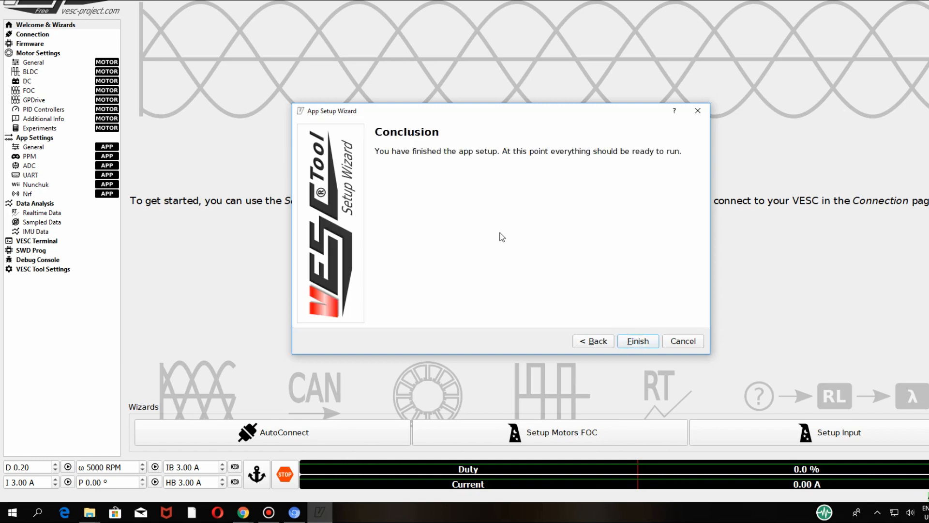
{"action": "left_click", "coordinate": [641, 344]}
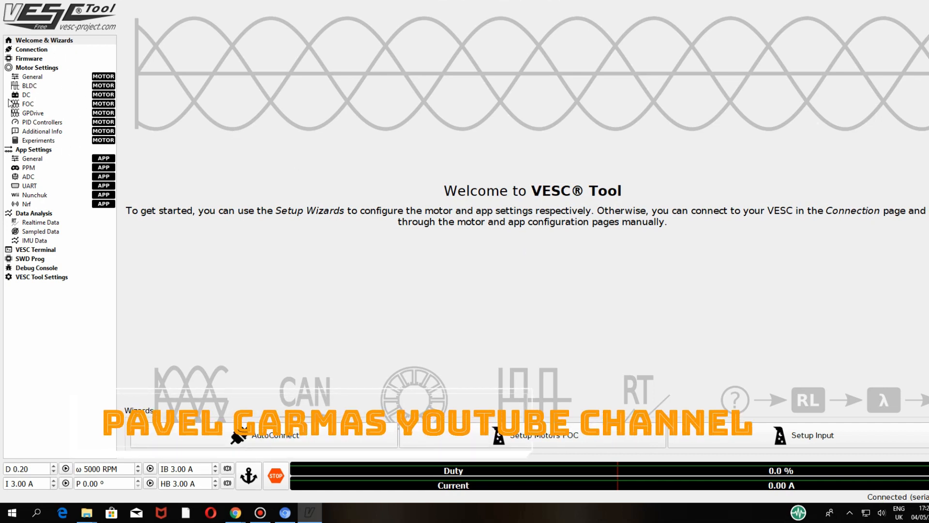
Set Motor Current Max to 60.00 A in the general motor settings
{"action": "left_click", "coordinate": [34, 76]}
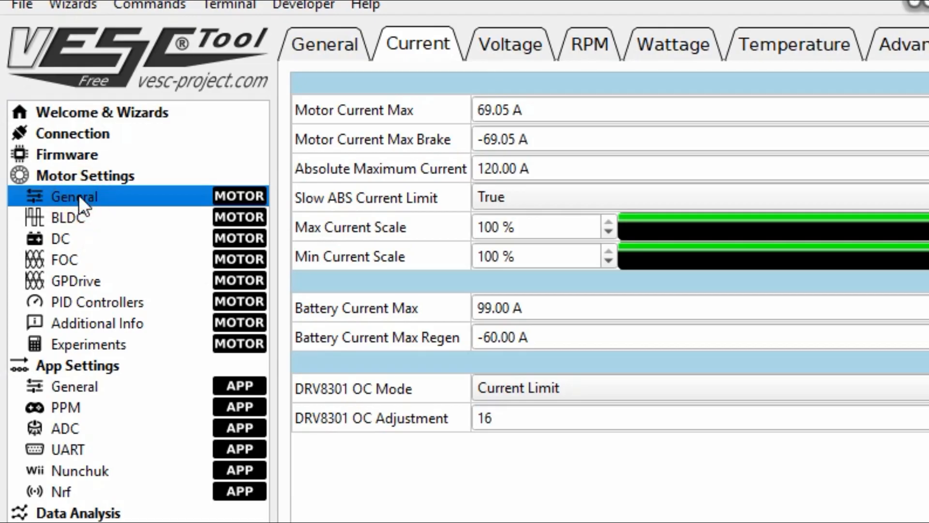
{"action": "left_click", "coordinate": [321, 39]}
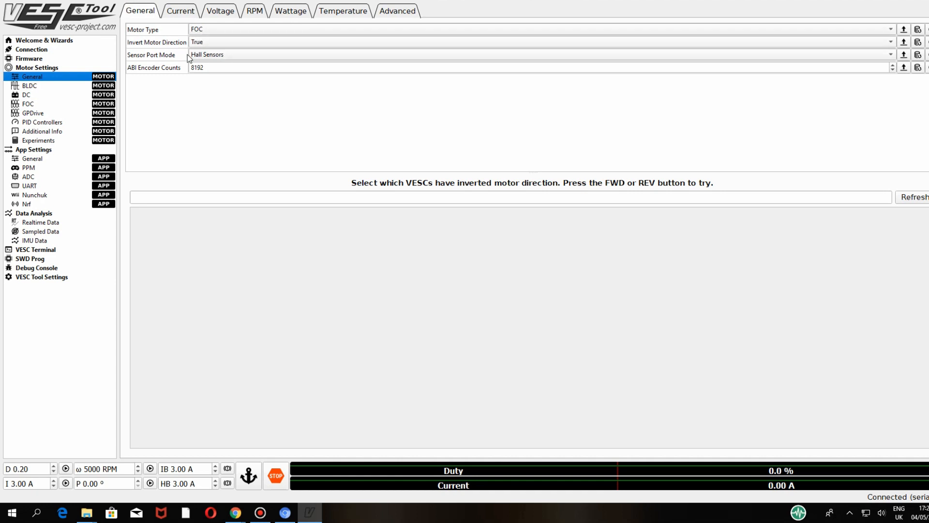
{"action": "left_click", "coordinate": [185, 18]}
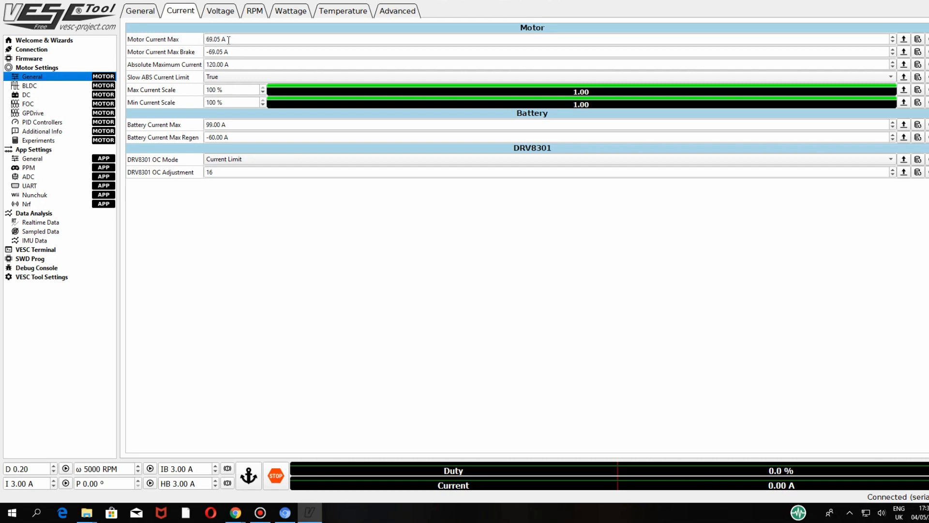
{"action": "left_click", "coordinate": [211, 39]}
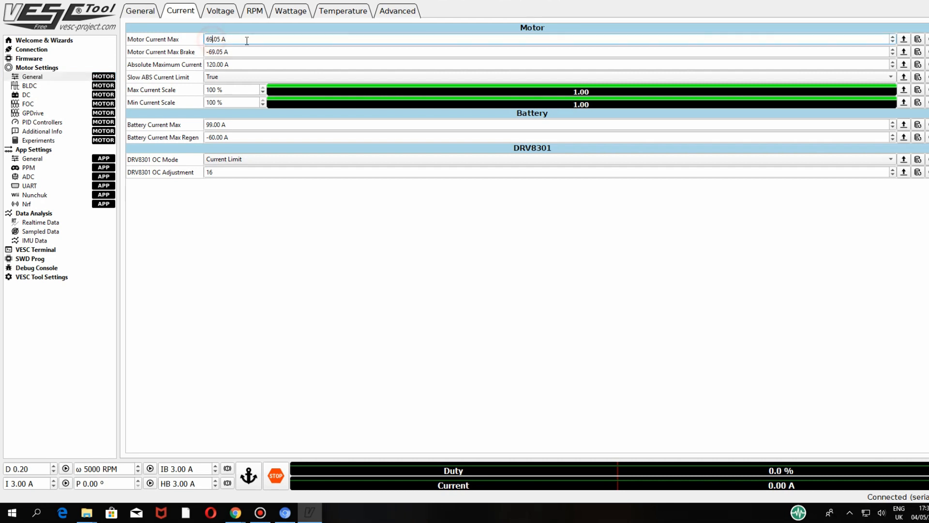
{"action": "key", "text": "BackSpace"}
{"action": "type", "text": "00"}
Set Motor Current Max Brake to -50.00 A
{"action": "left_click", "coordinate": [222, 52]}
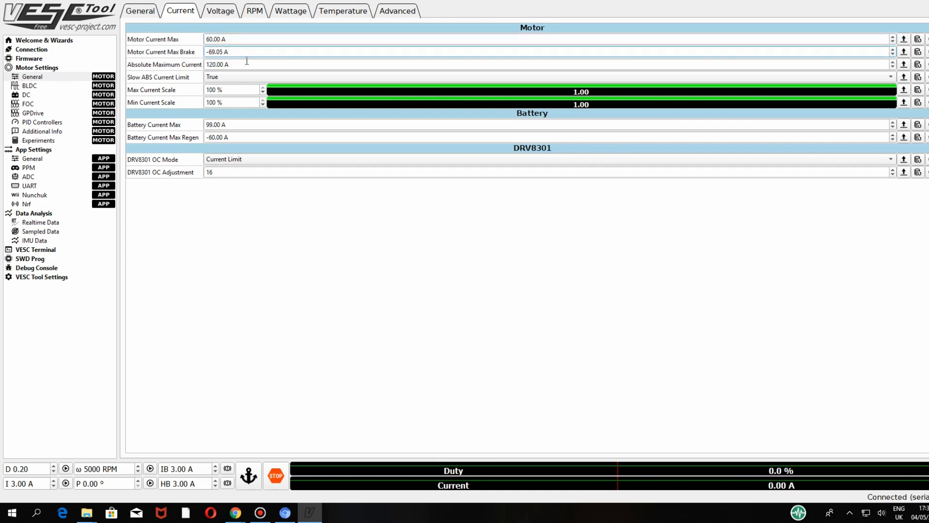
{"action": "key", "text": "BackSpace"}
{"action": "key", "text": "BackSpace"}
{"action": "key", "text": "BackSpace"}
{"action": "type", "text": "50"}
{"action": "left_click", "coordinate": [248, 65]}
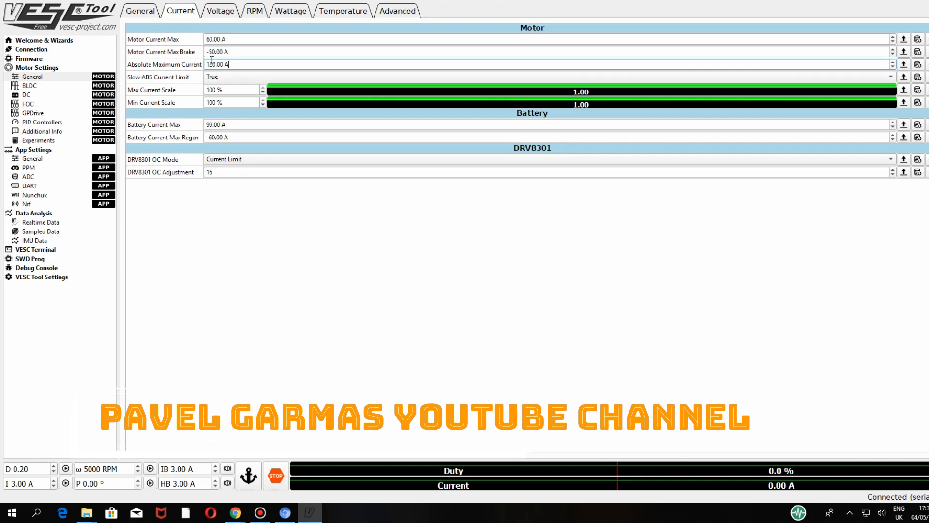
Set Battery Current Max to 120.00 A and Battery Current Max Regen to -40.00 A
{"action": "left_click", "coordinate": [212, 125]}
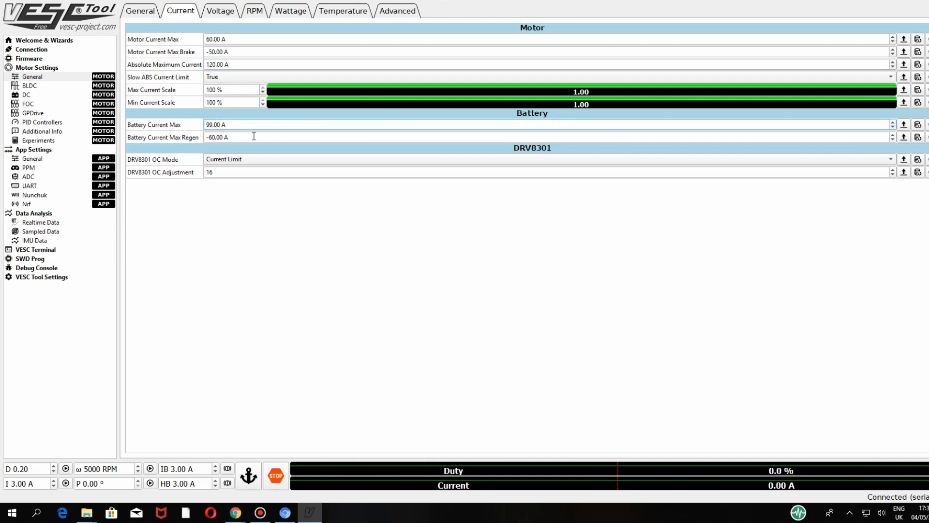
{"action": "key", "text": "BackSpace"}
{"action": "key", "text": "BackSpace"}
{"action": "type", "text": "120"}
{"action": "left_click", "coordinate": [254, 136]}
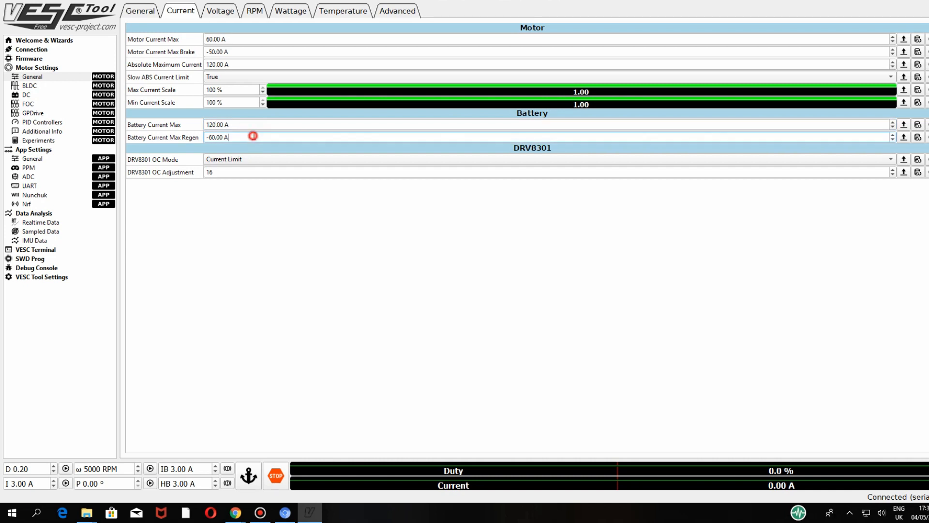
{"action": "left_click", "coordinate": [213, 138]}
{"action": "key", "text": "BackSpace"}
{"action": "type", "text": "4"}
{"action": "left_click", "coordinate": [244, 203]}
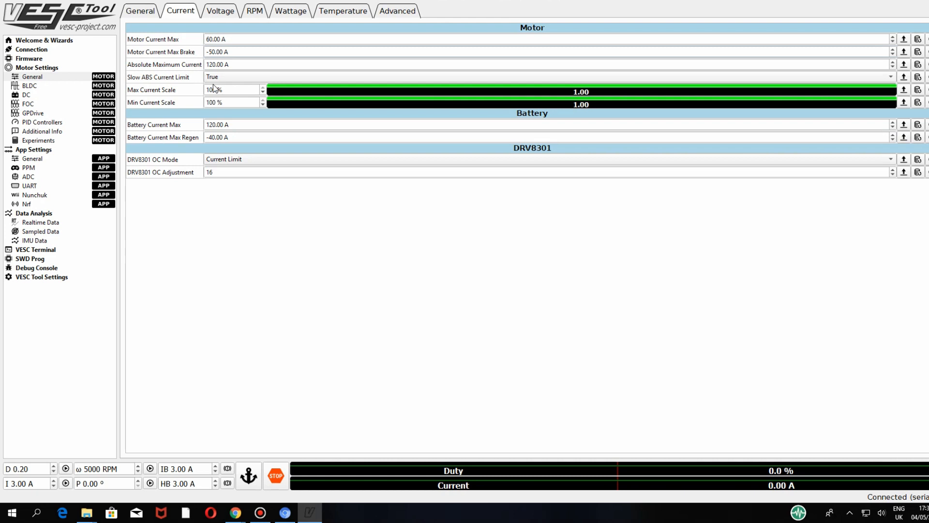
Review the voltage, RPM, wattage, temperature and advanced motor settings, ending on the Welcome & Wizards page
{"action": "left_click", "coordinate": [215, 13]}
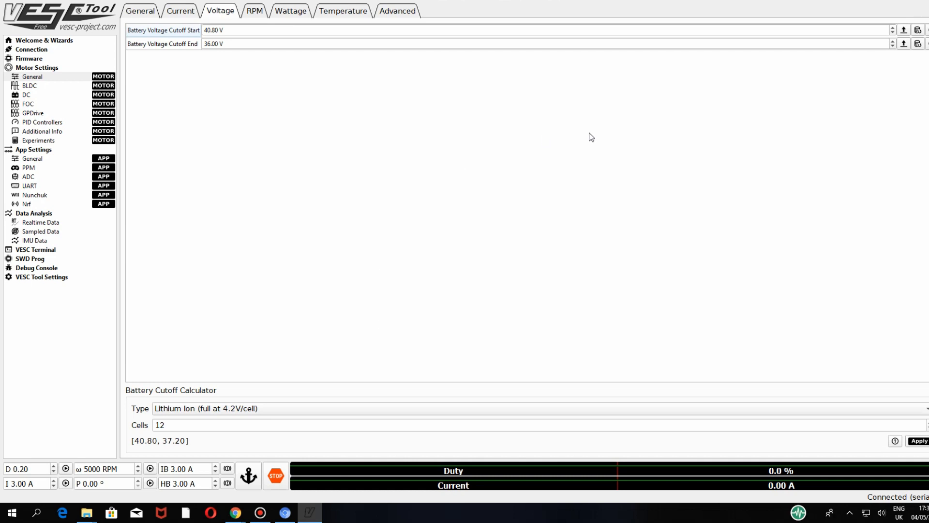
{"action": "left_click", "coordinate": [253, 13]}
{"action": "left_click", "coordinate": [295, 11]}
{"action": "left_click", "coordinate": [342, 11]}
{"action": "left_click", "coordinate": [399, 11]}
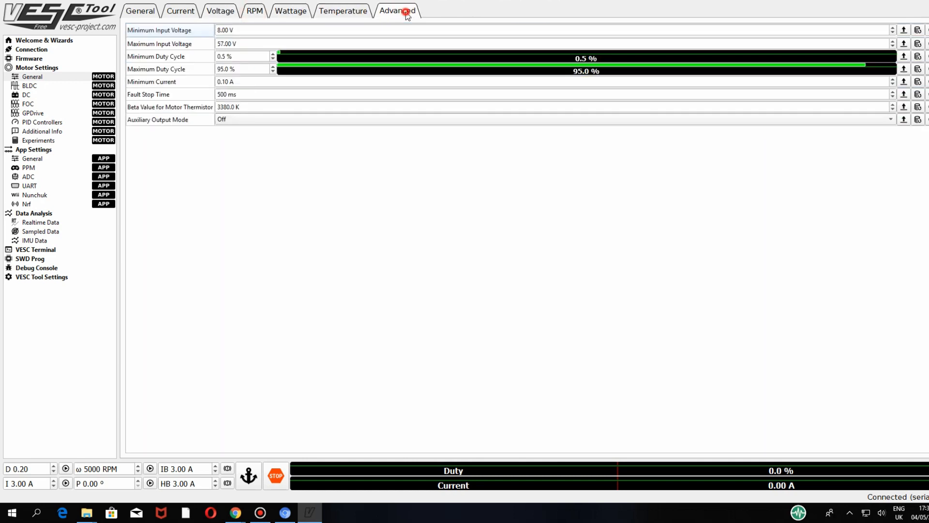
{"action": "left_click", "coordinate": [56, 49]}
{"action": "left_click", "coordinate": [57, 41]}
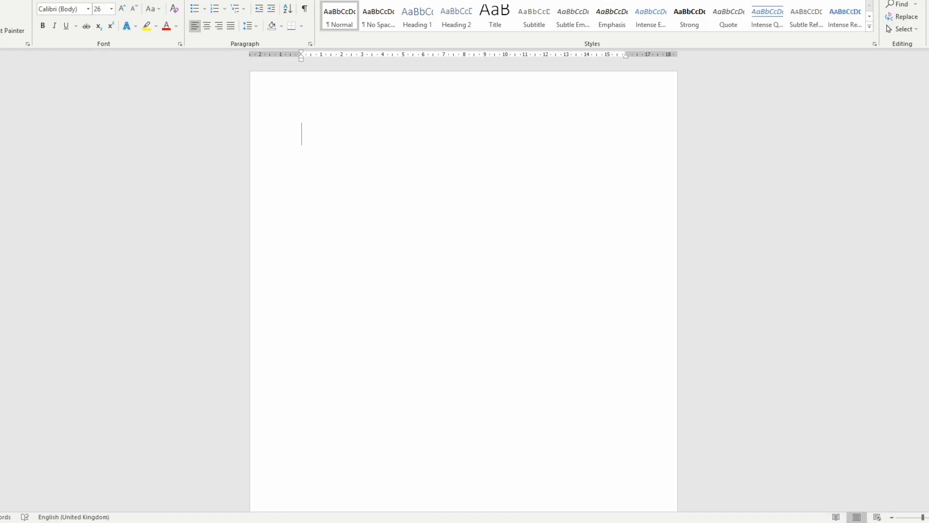
Switch to the blank Word document and write "Thank you very much for watching!" as its first line
{"action": "type", "text": "Thank"}
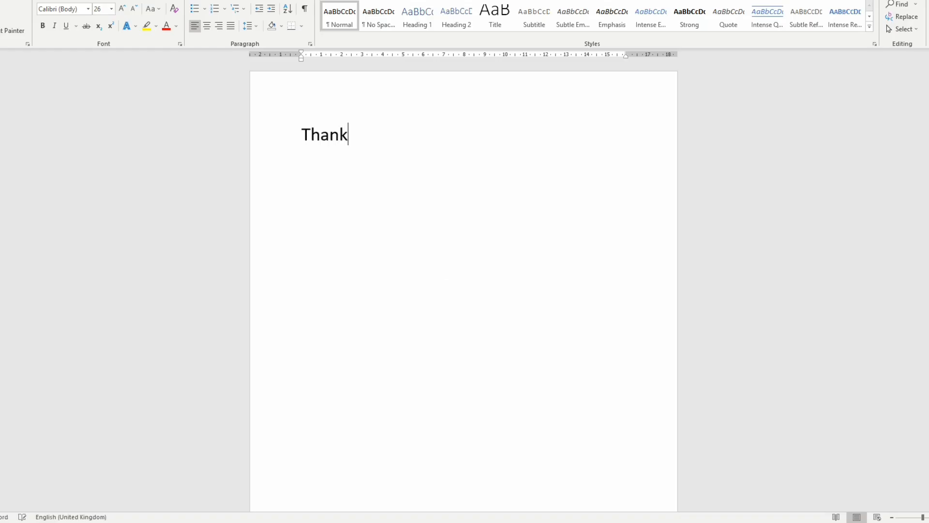
{"action": "type", "text": " you v"}
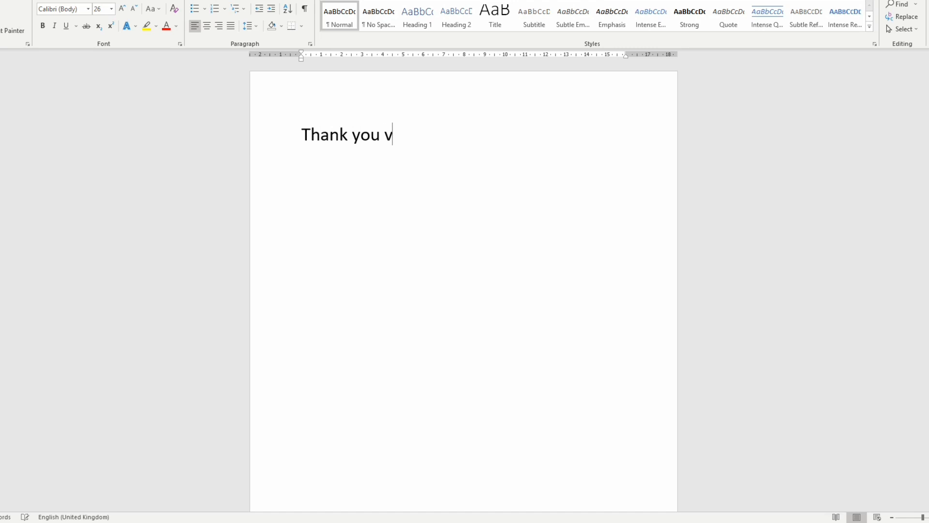
{"action": "type", "text": "ery much "}
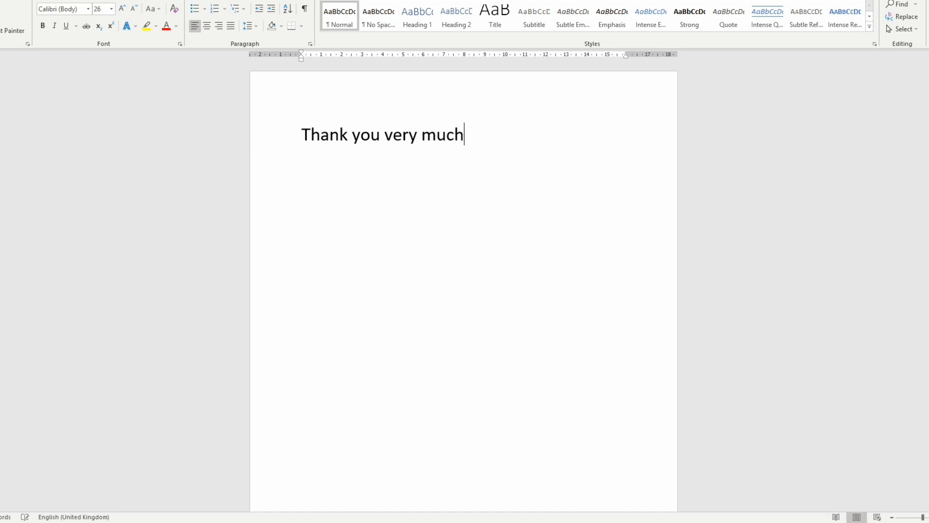
{"action": "type", "text": "for watchi"}
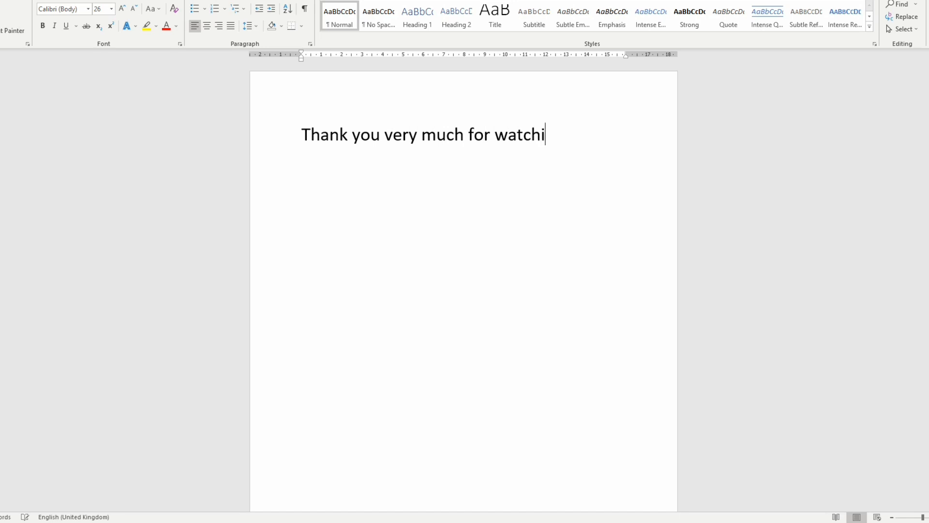
{"action": "type", "text": "ng!"}
Add the line "Please subscribe and hit that “ bell” button : )" below the first line, separated by an empty paragraph
{"action": "key", "text": "Return"}
{"action": "key", "text": "Return"}
{"action": "type", "text": "Please subscribe and hit that \" "}
{"action": "type", "text": "bell\""}
{"action": "type", "text": " button : )"}
Begin another line with "Most importantly" below the subscribe request
{"action": "key", "text": "Return"}
{"action": "key", "text": "Return"}
{"action": "type", "text": "Most importantl"}
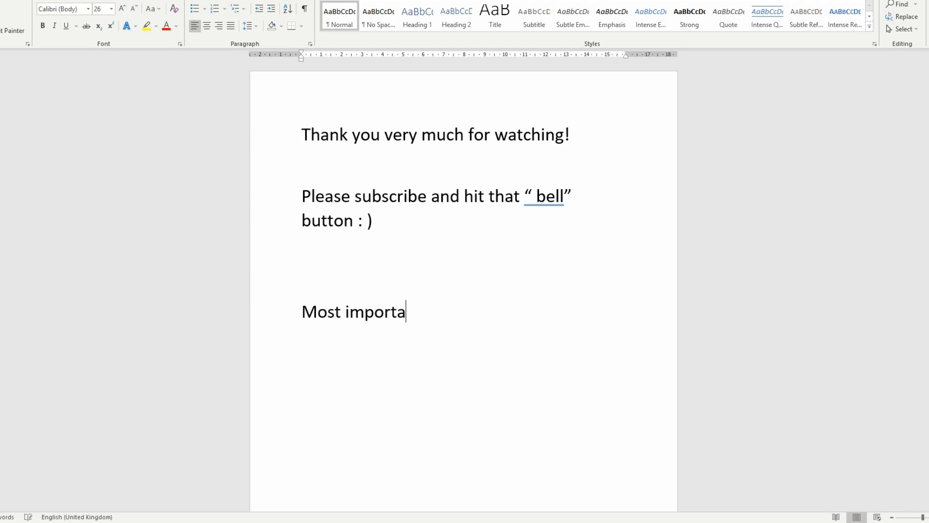
{"action": "type", "text": "y"}
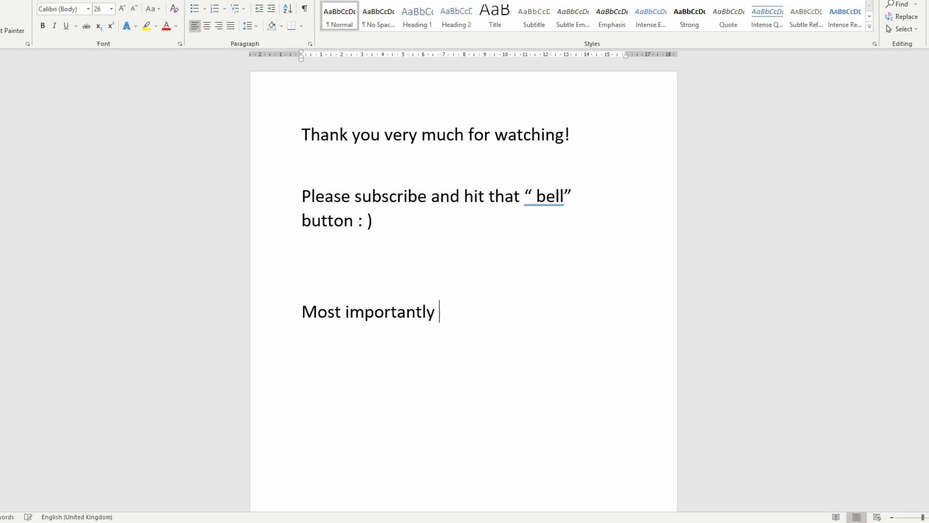